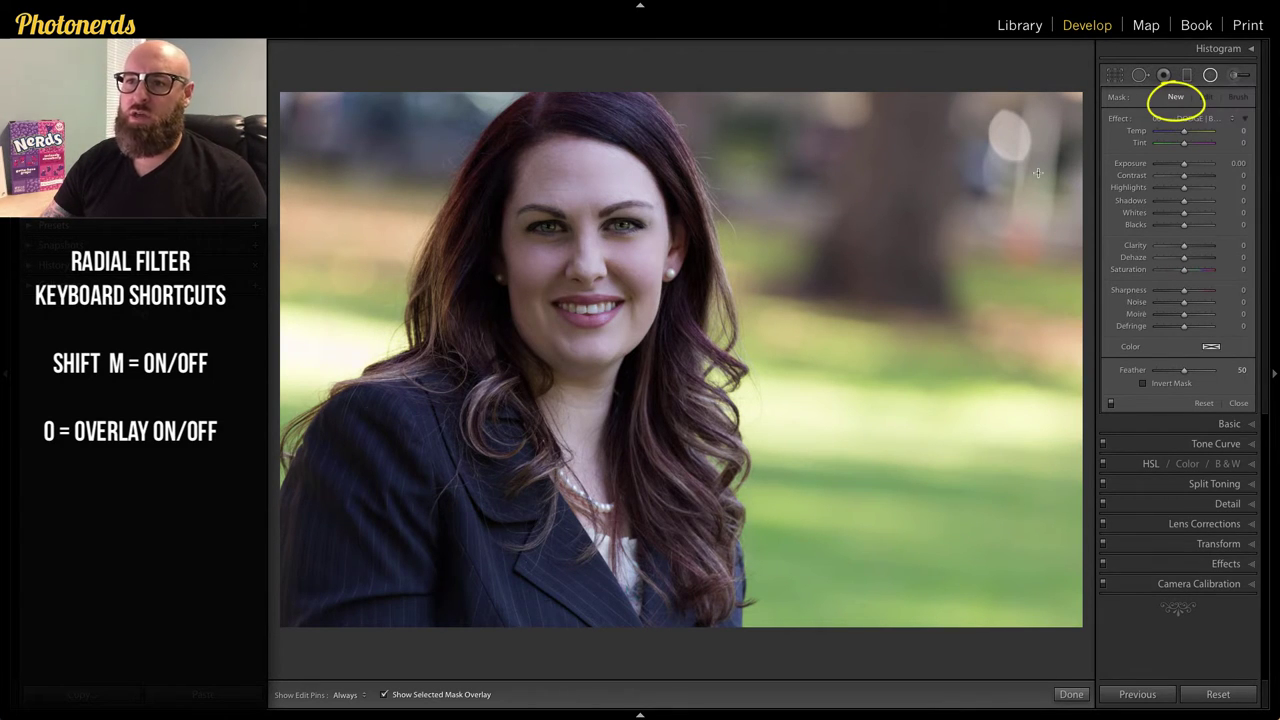
Draw a radial filter oval around the woman's face, centre it near her nose with the mask overlay shown, and invert its mask.
left_click_drag(545, 242, 660, 383)
key("o")
left_click_drag(541, 242, 578, 255)
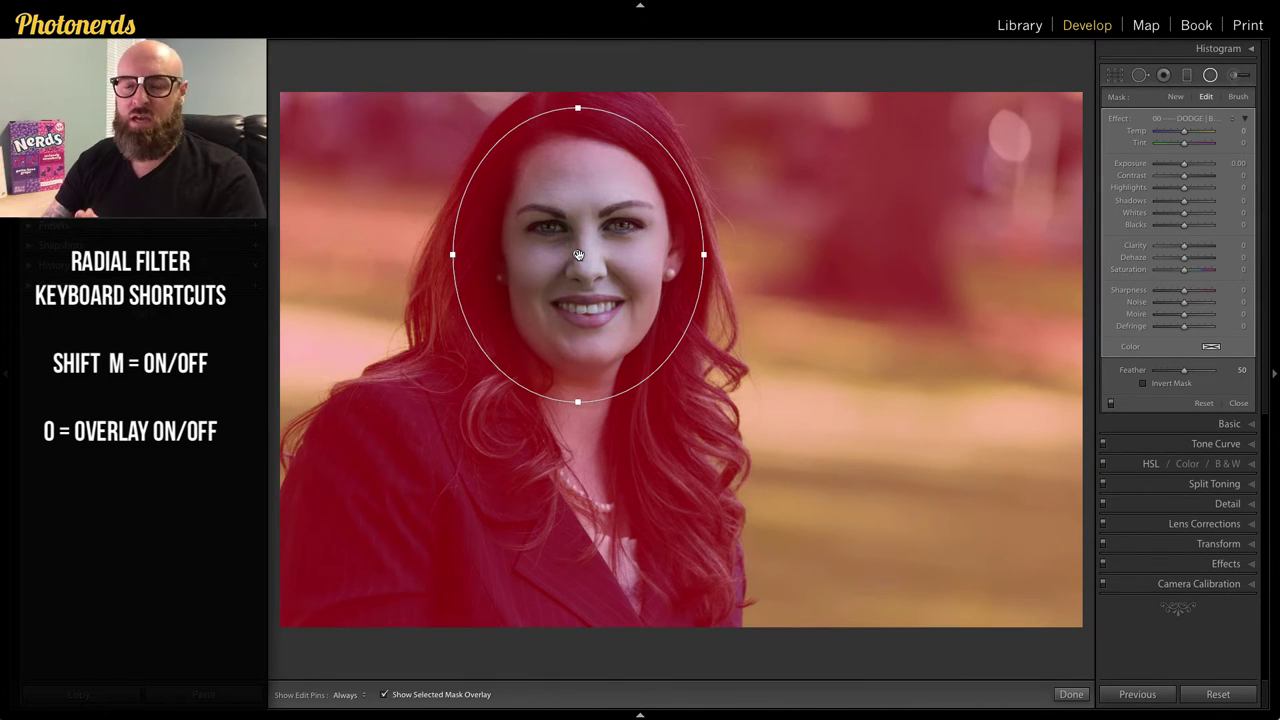
left_click_drag(578, 255, 587, 250)
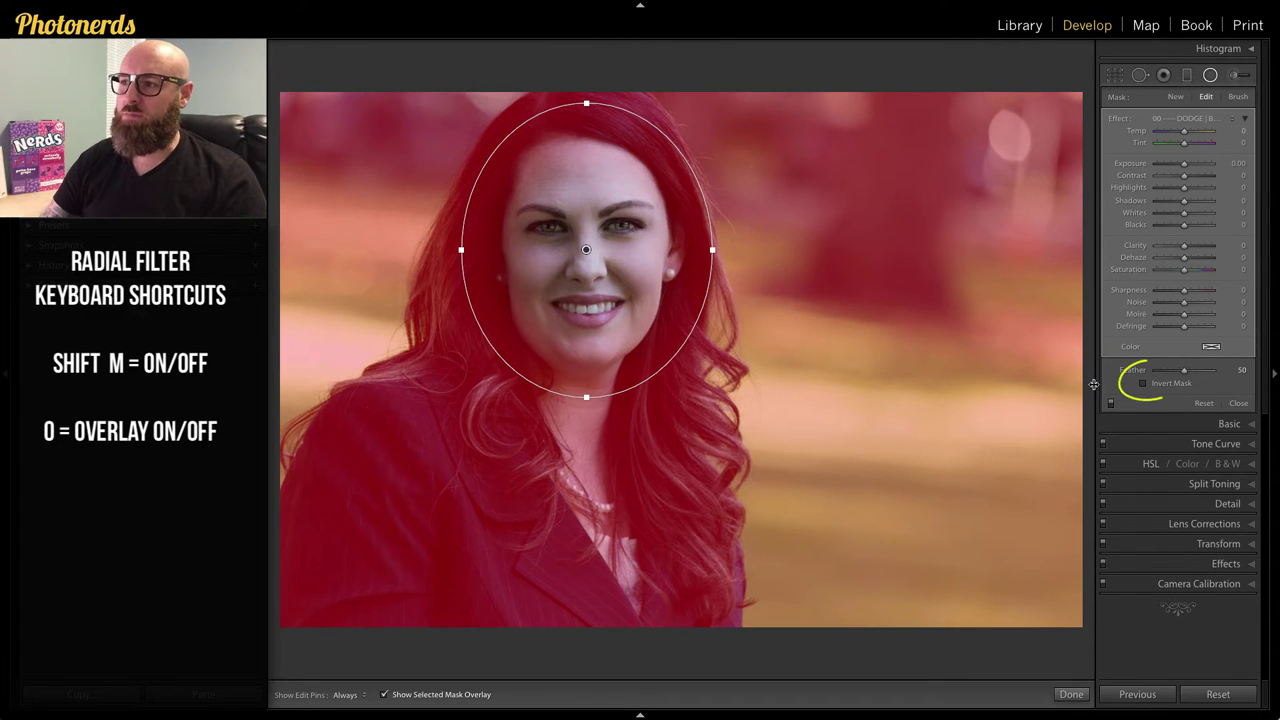
left_click(1143, 384)
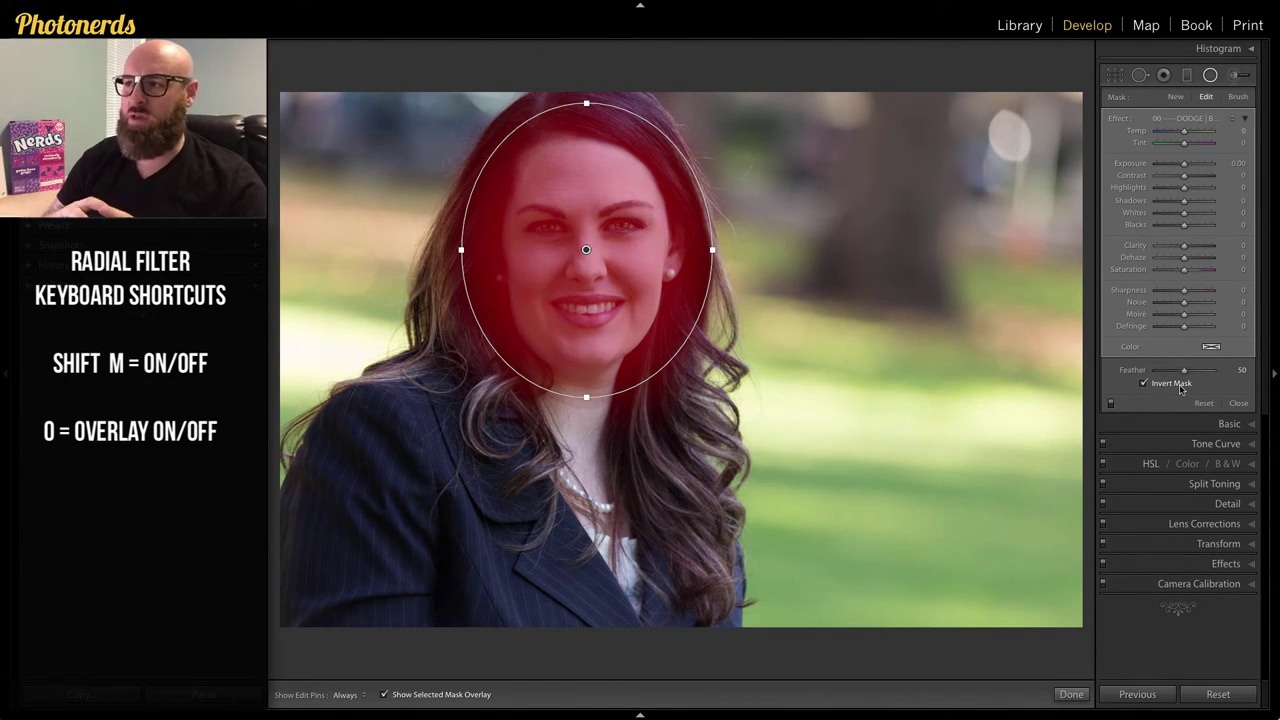
left_click_drag(584, 252, 585, 255)
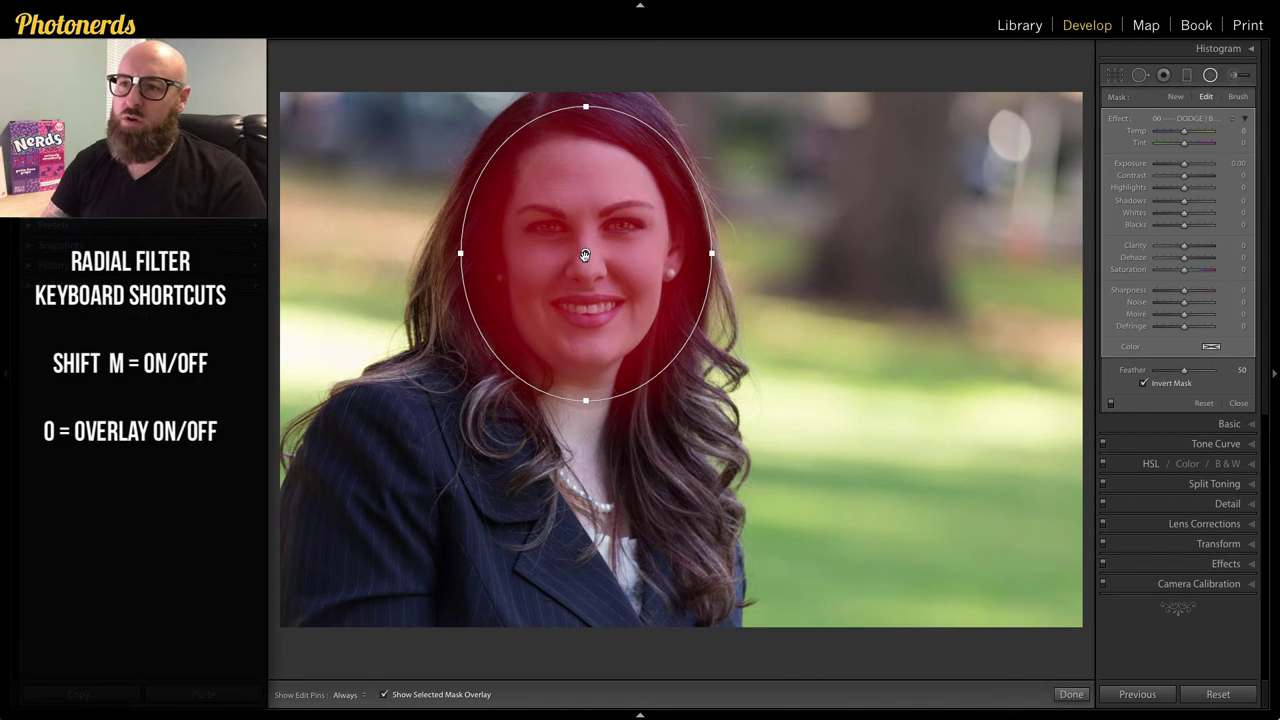
key("o")
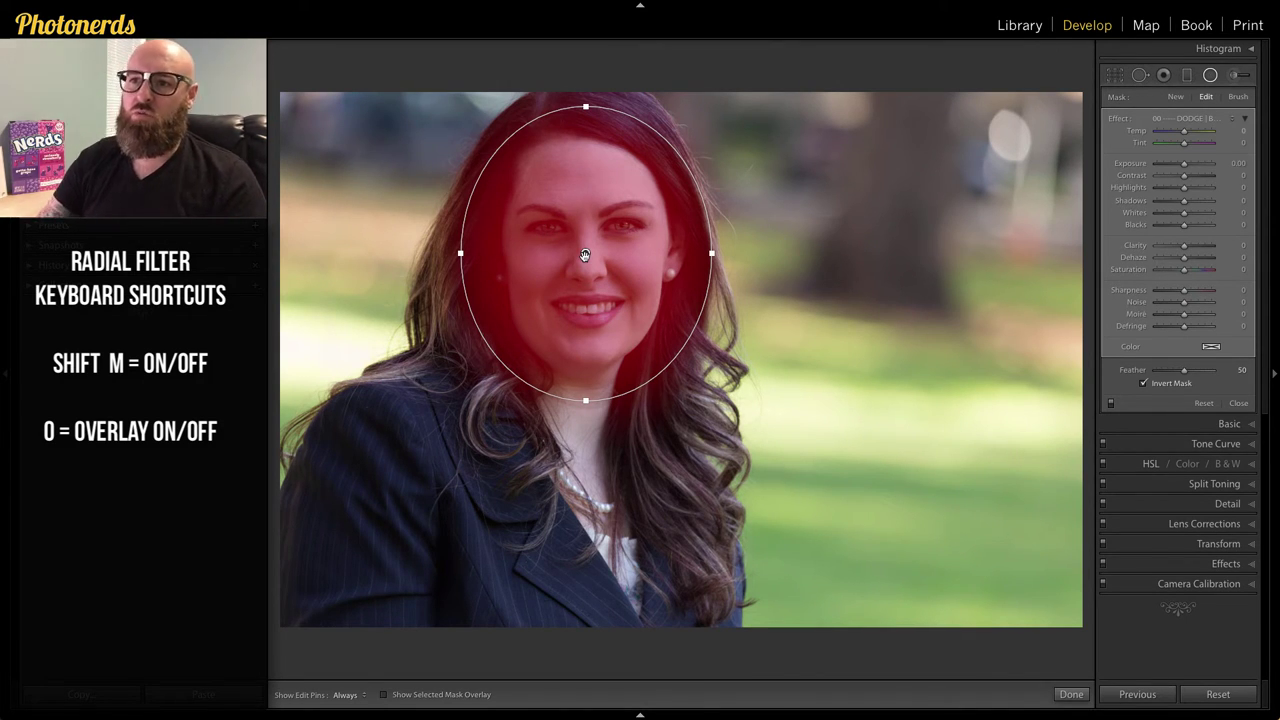
key("o")
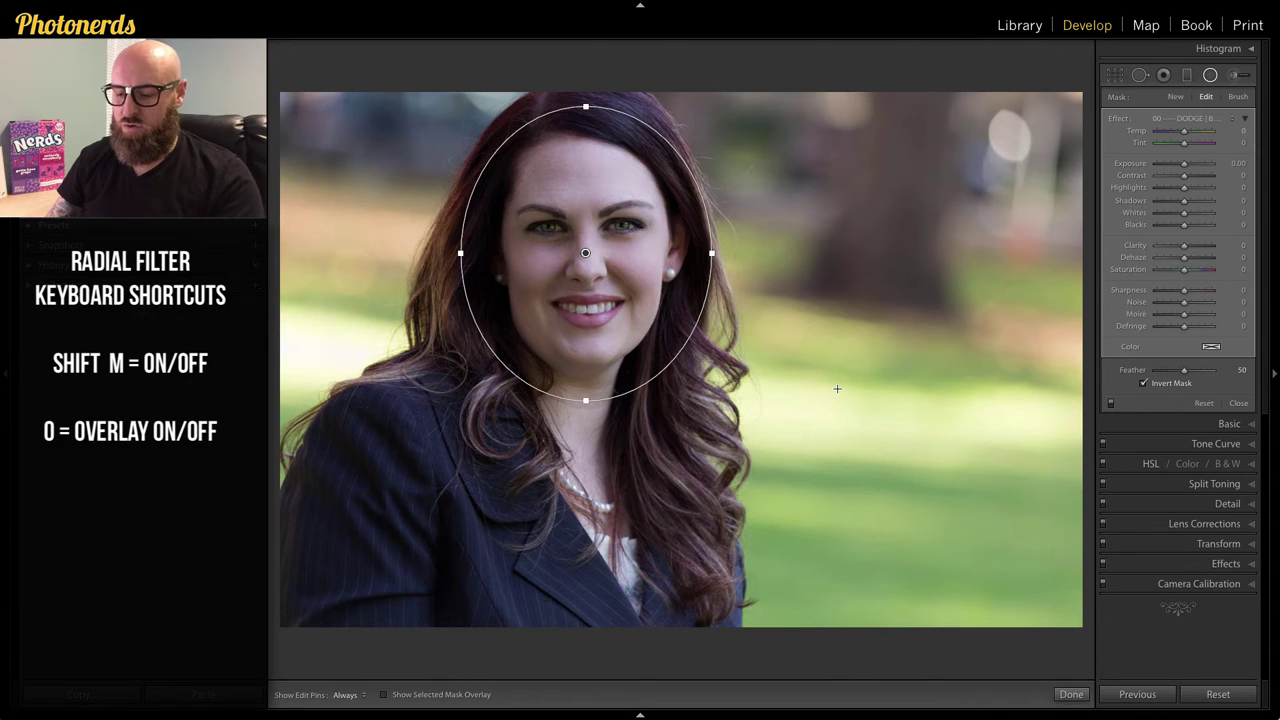
key("o")
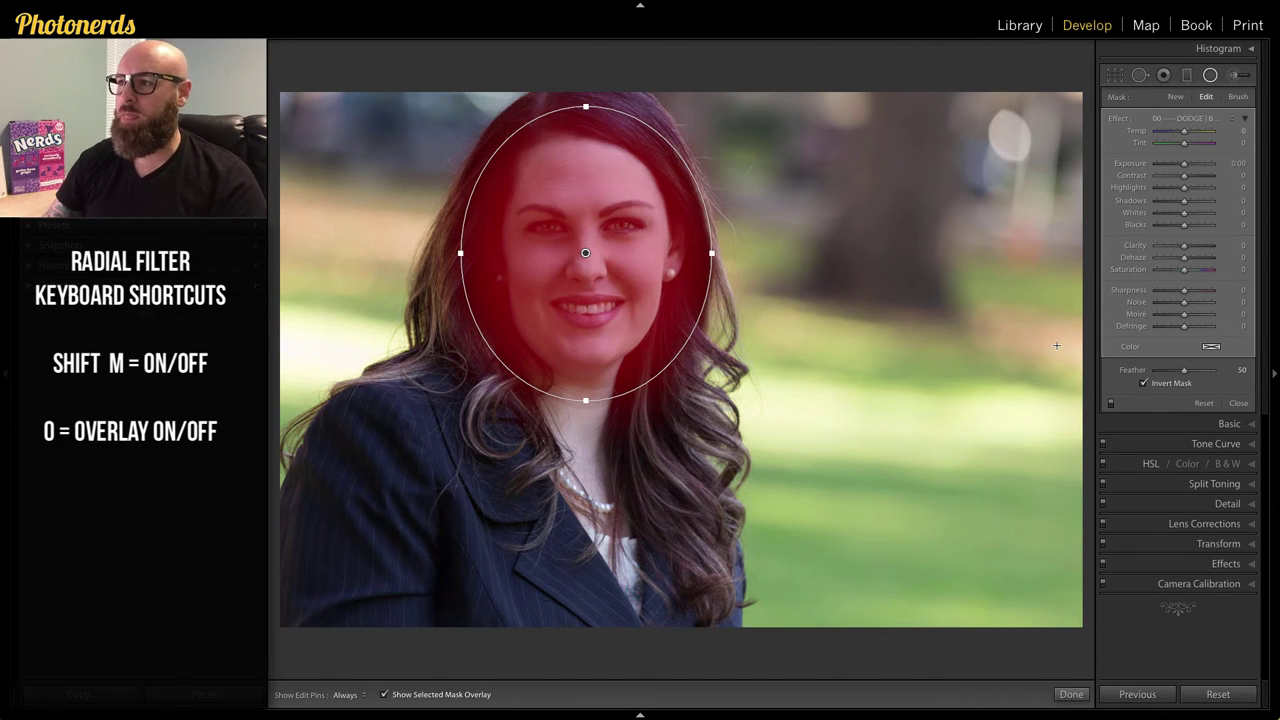
Erase skin areas such as the forehead from the radial mask with an Auto Mask brush at size 100 and feather 33.
left_click(1238, 97)
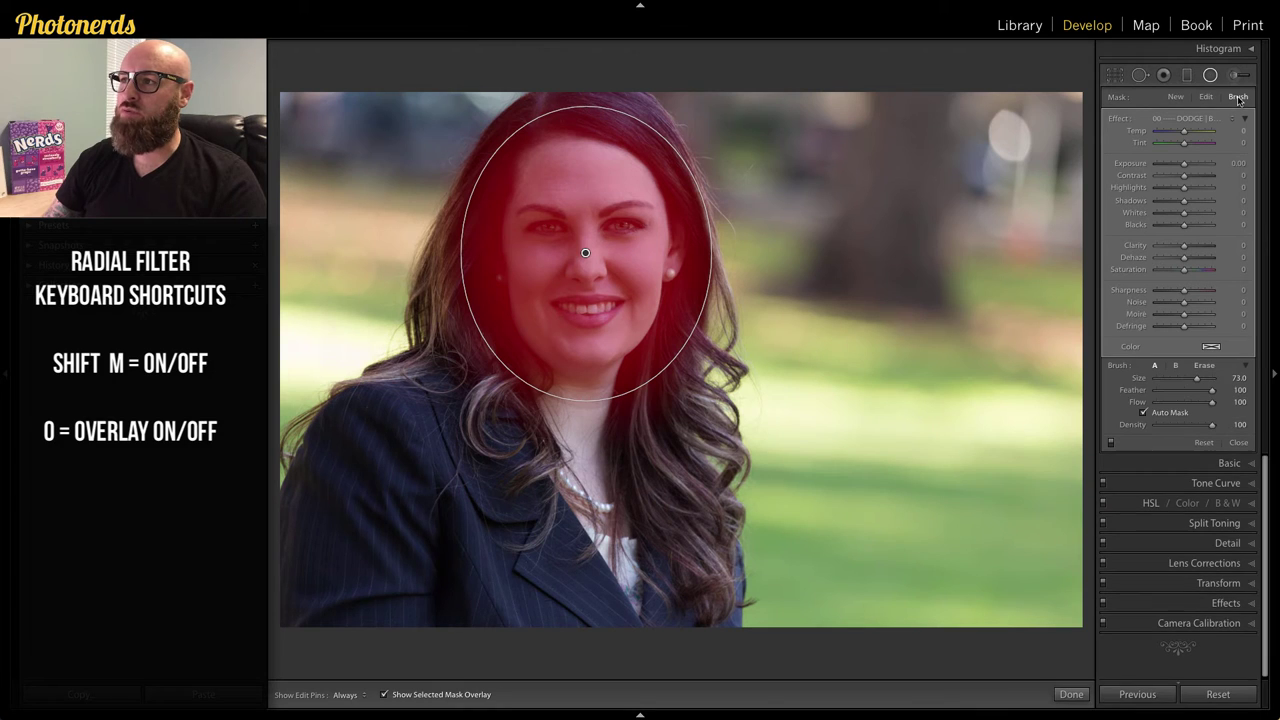
left_click(1204, 365)
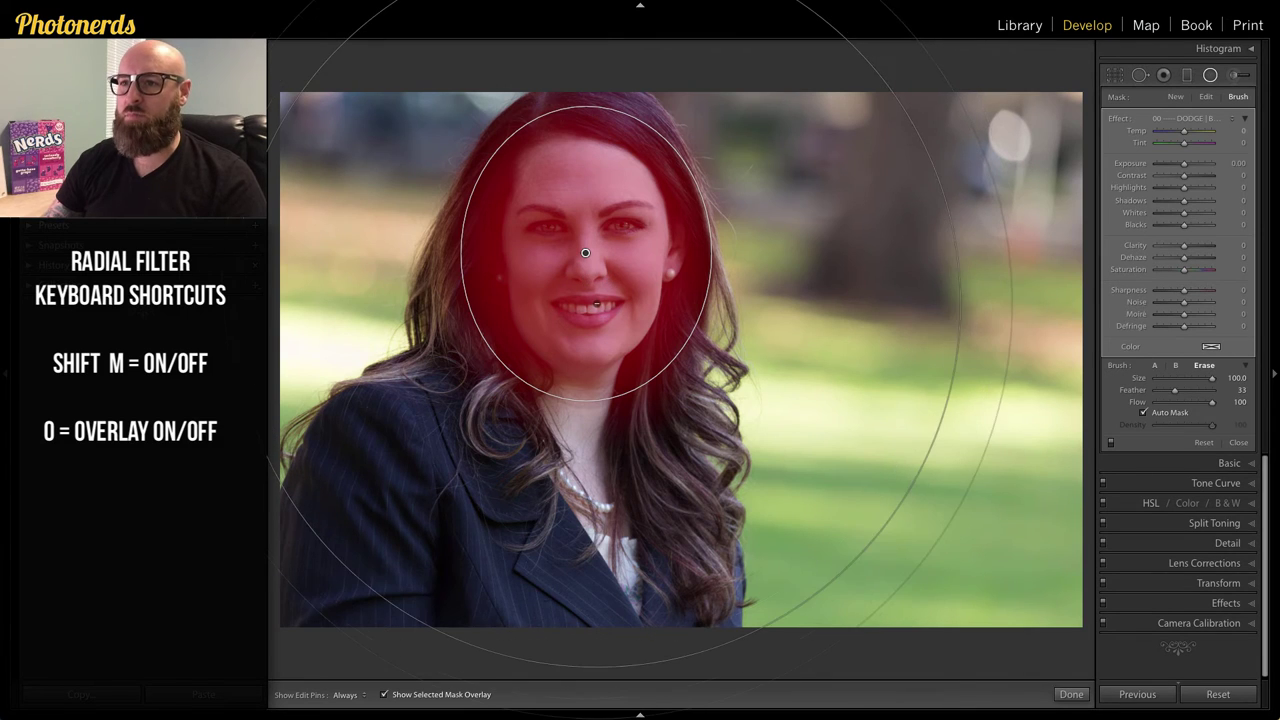
left_click(625, 182)
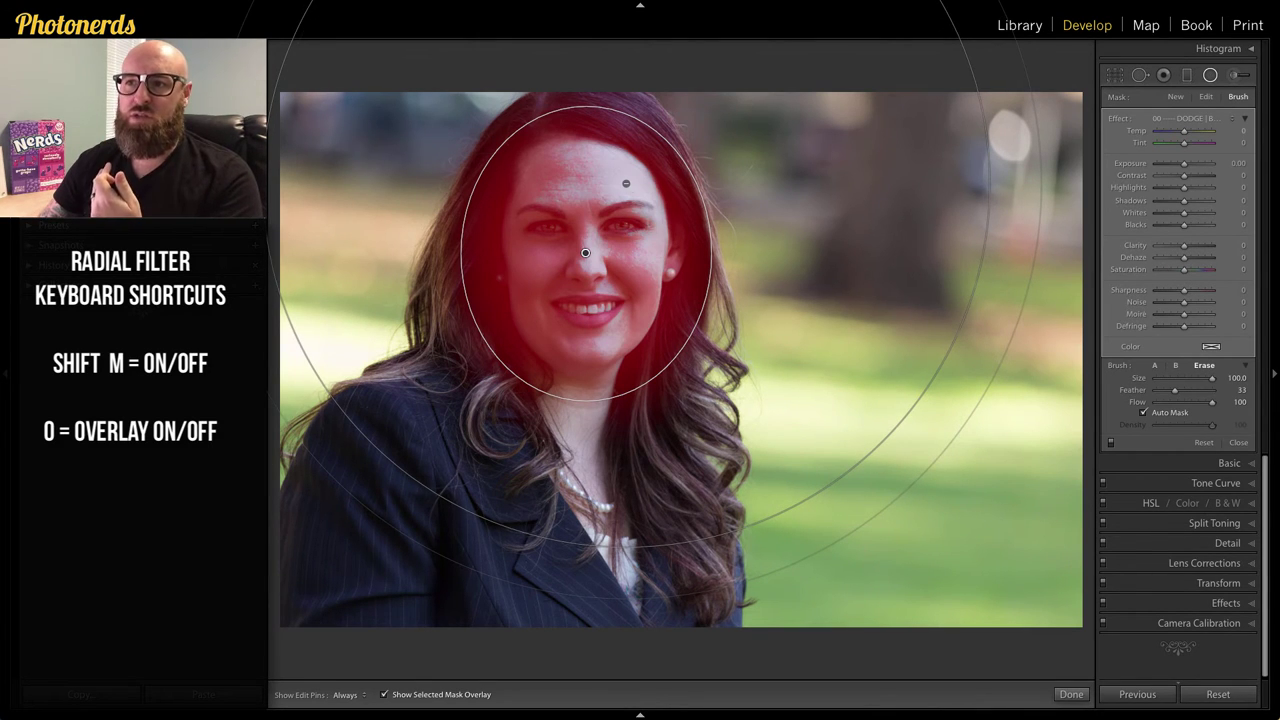
key("o")
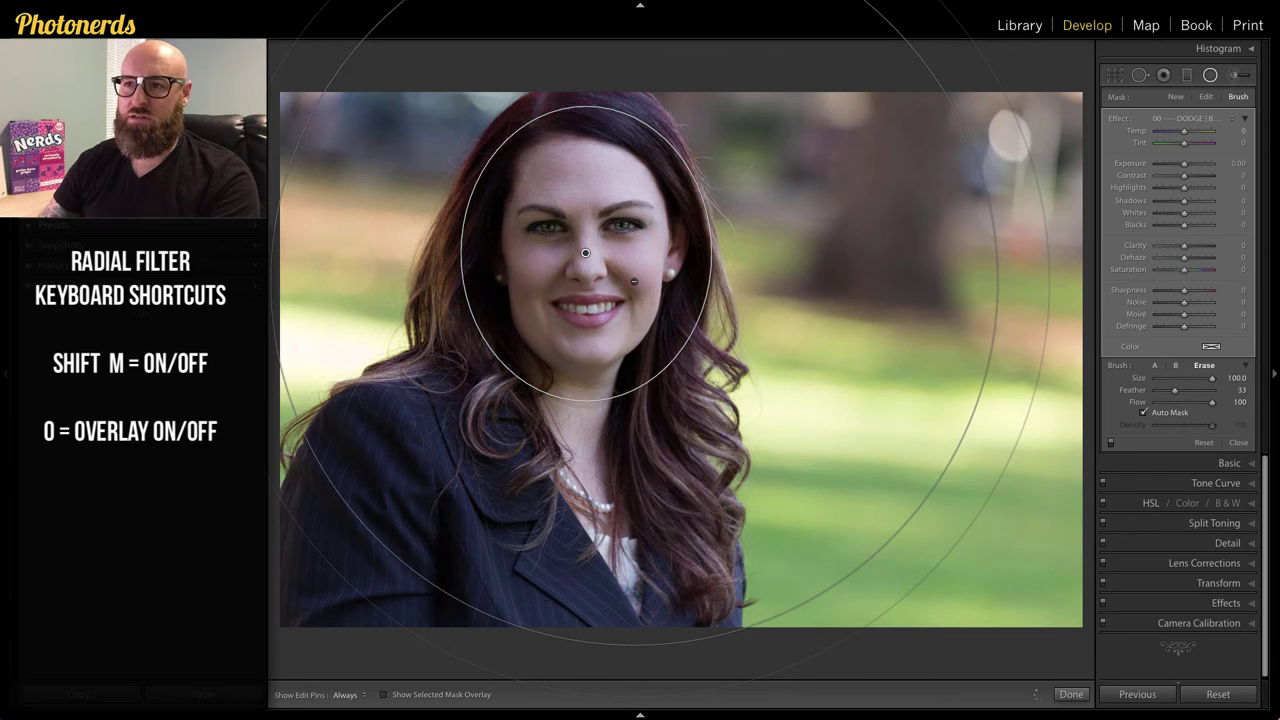
key("o")
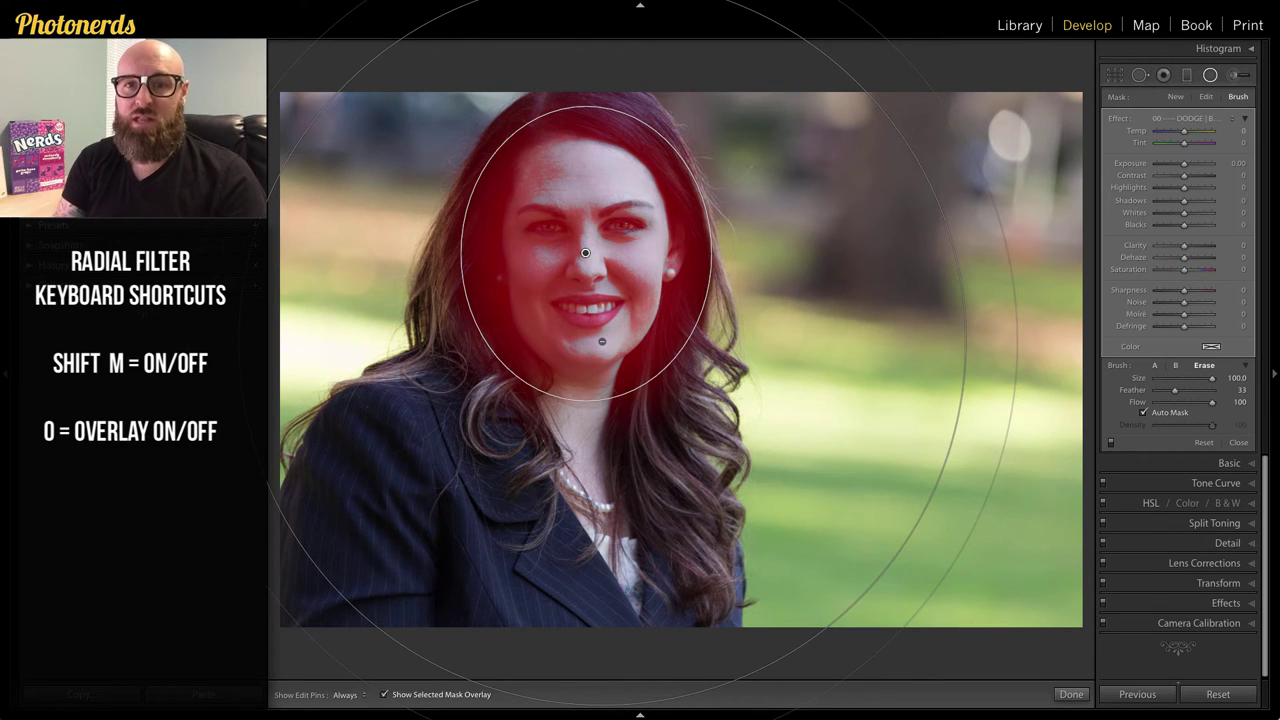
Hide the mask overlay and set the filter's Shadows to -42 and Contrast to -17.
key("o")
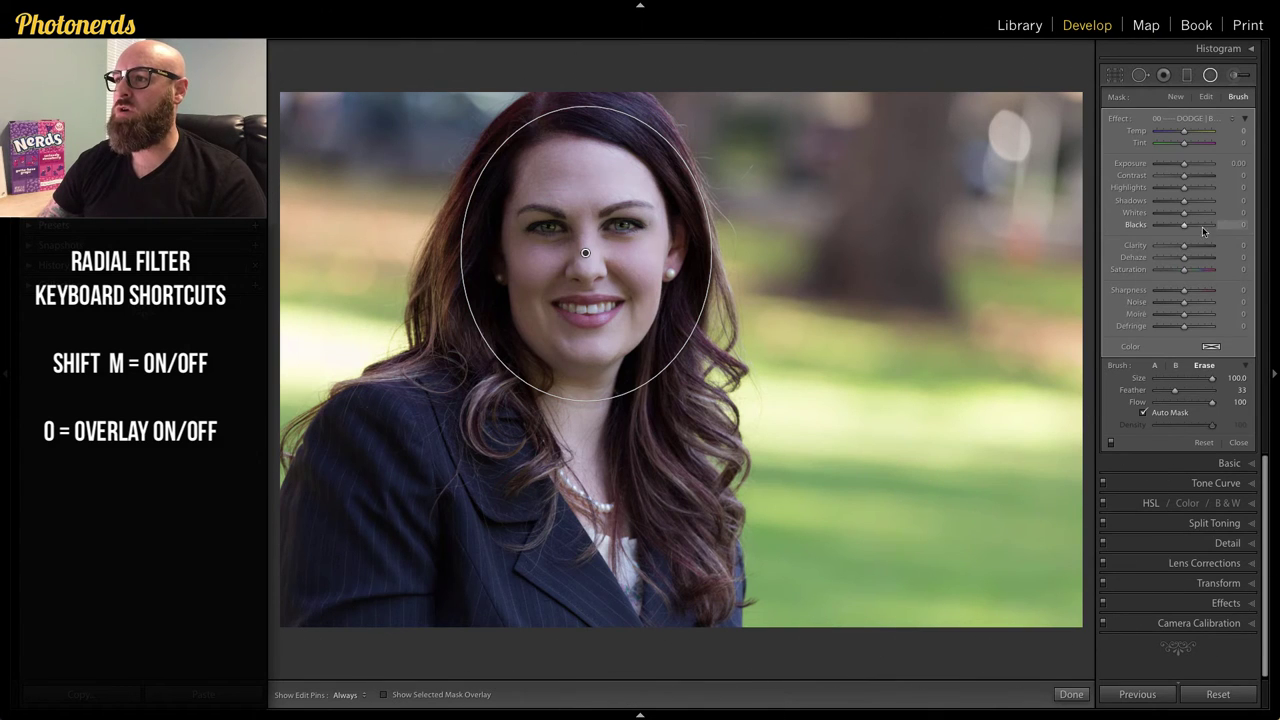
left_click_drag(1183, 204, 1164, 205)
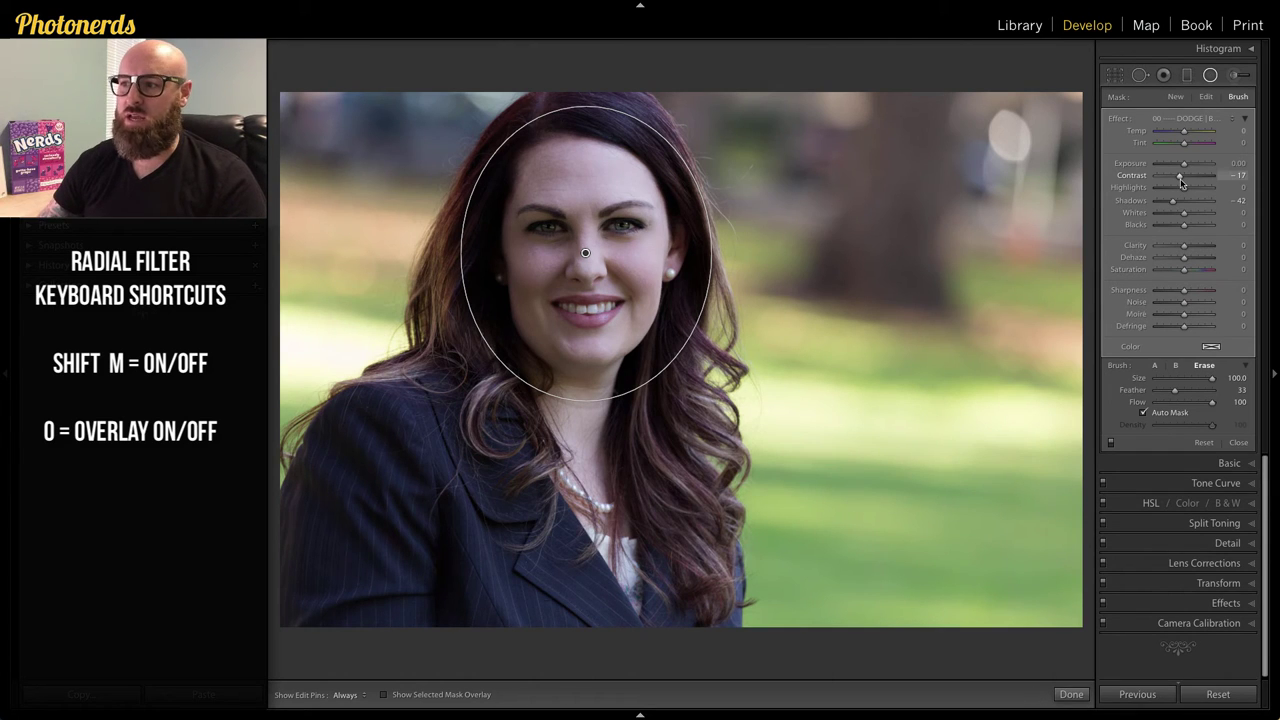
Compare the portrait with the radial filter effect switched off and on.
left_click(1111, 443)
left_click(1111, 443)
left_click(1111, 443)
left_click(1111, 443)
left_click(1111, 443)
left_click(1111, 443)
left_click(1111, 443)
left_click(1111, 443)
left_click(1111, 443)
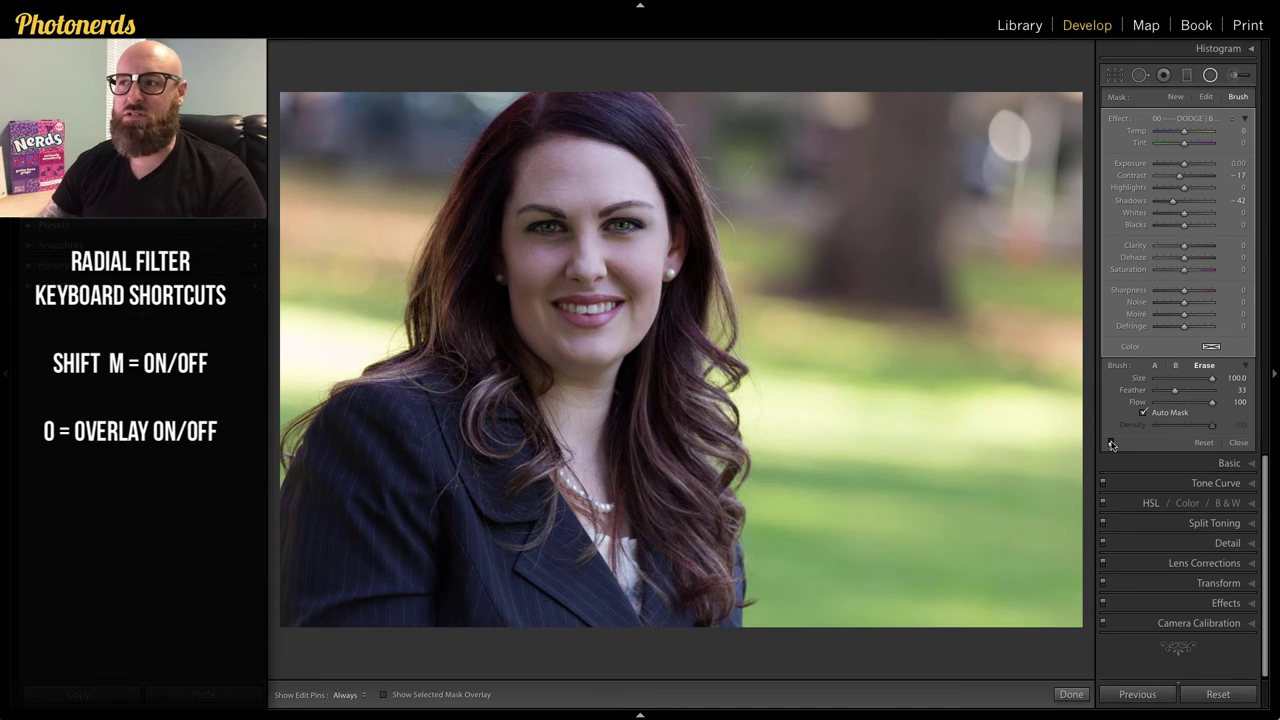
Draw a second, smaller radial filter oval on the face, centre it near the nose and invert its mask.
left_click(1176, 97)
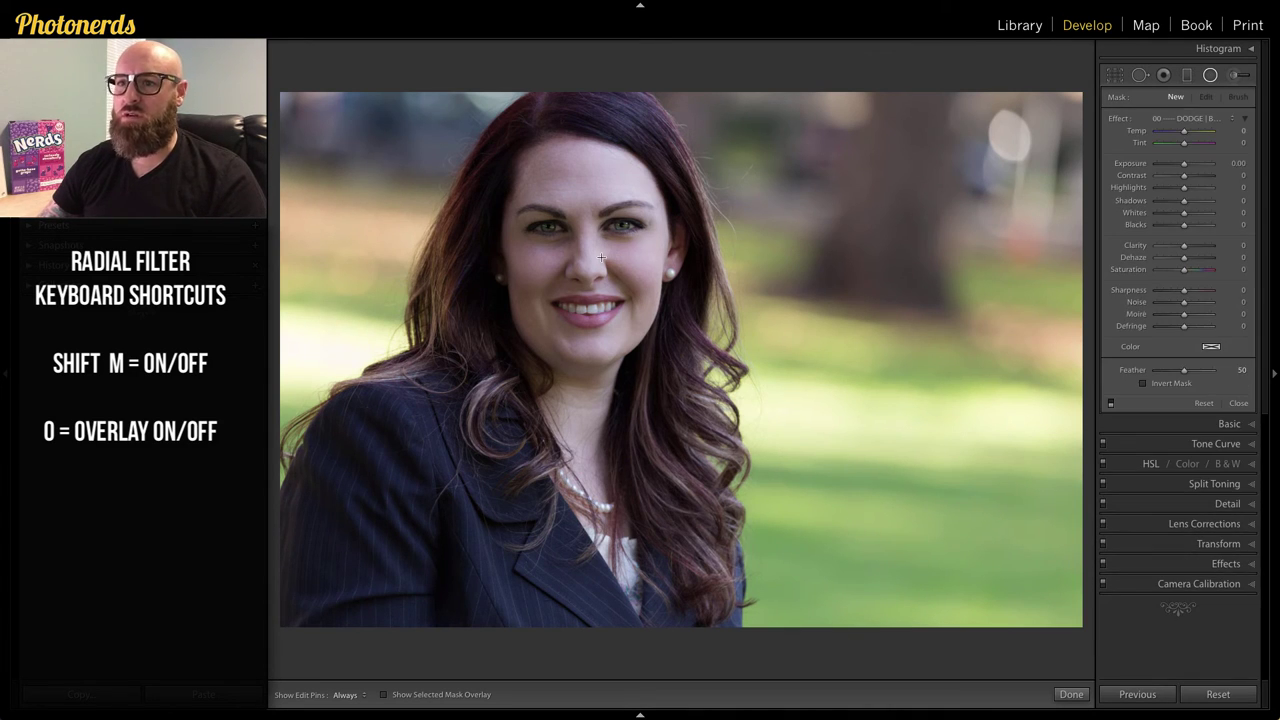
left_click_drag(566, 243, 669, 375)
key("o")
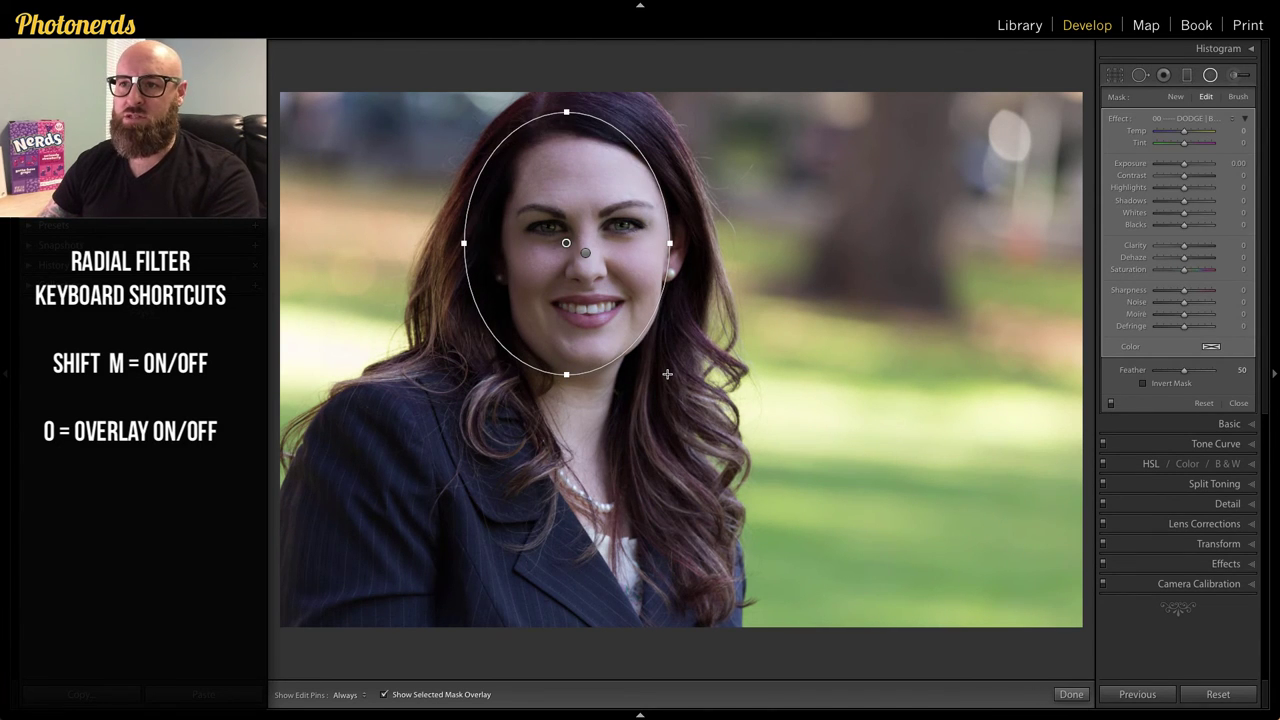
key("o")
left_click_drag(558, 247, 580, 246)
key("o")
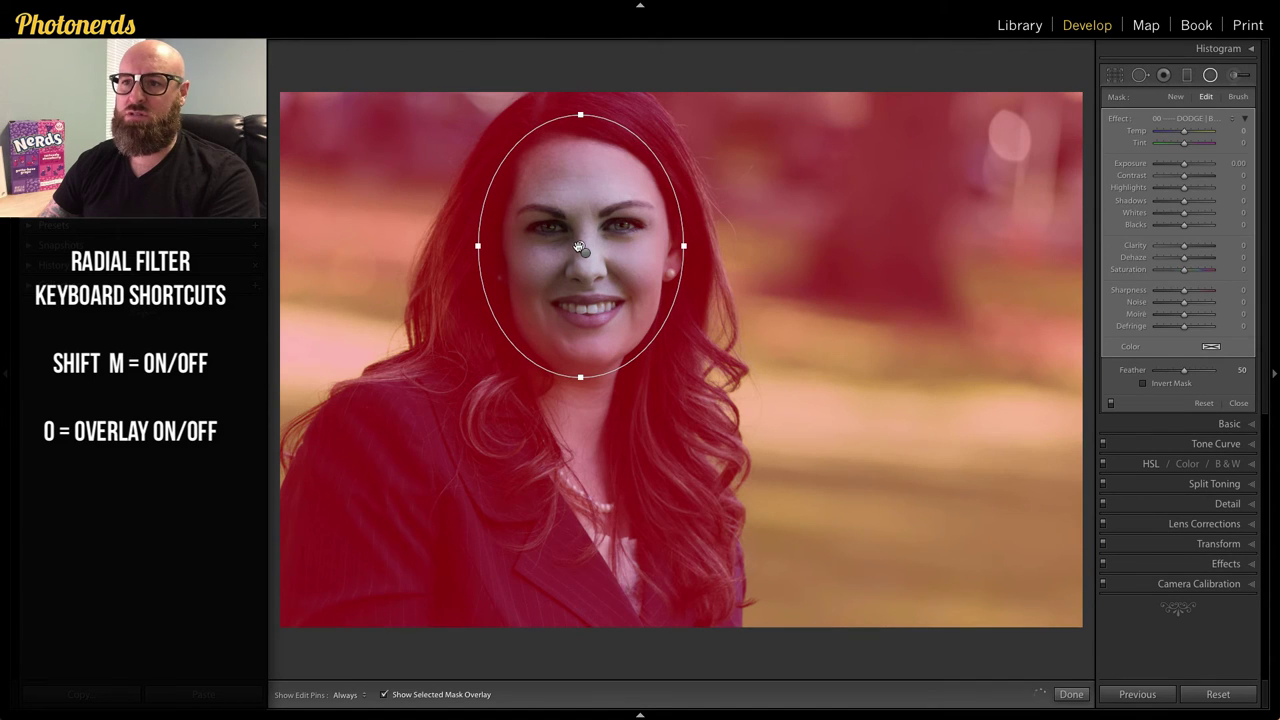
left_click(1144, 385)
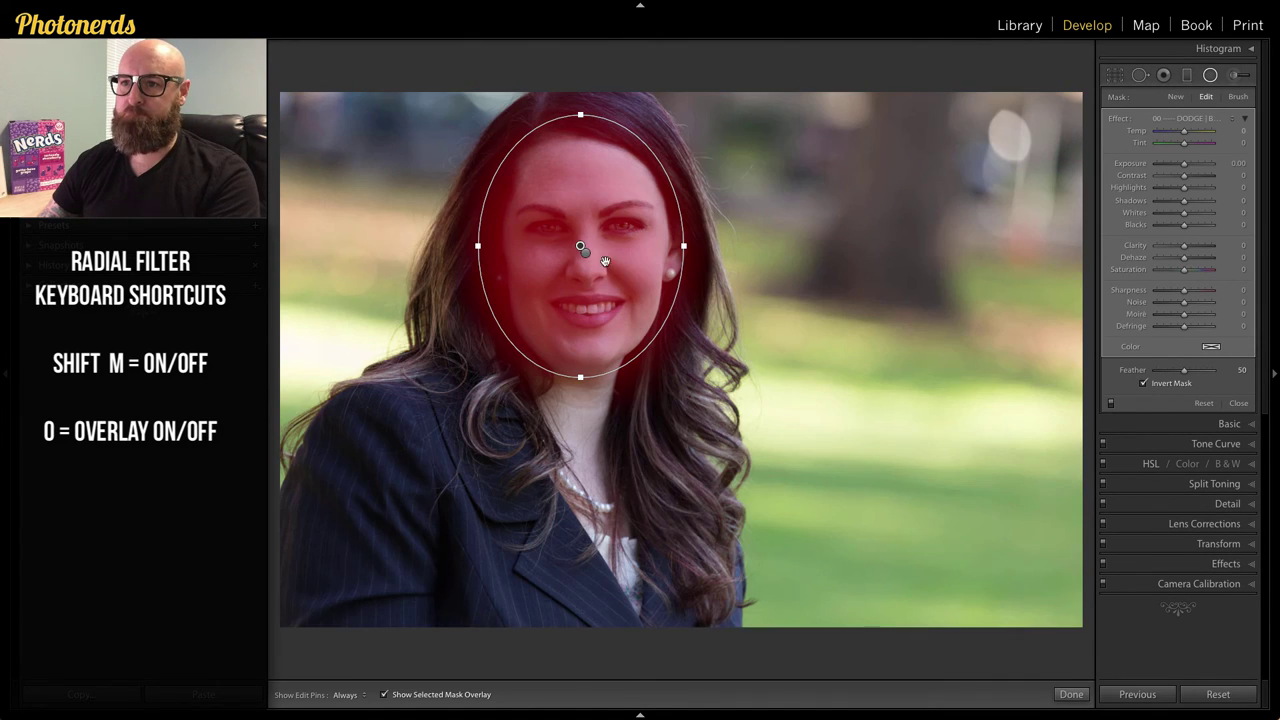
left_click_drag(580, 247, 587, 250)
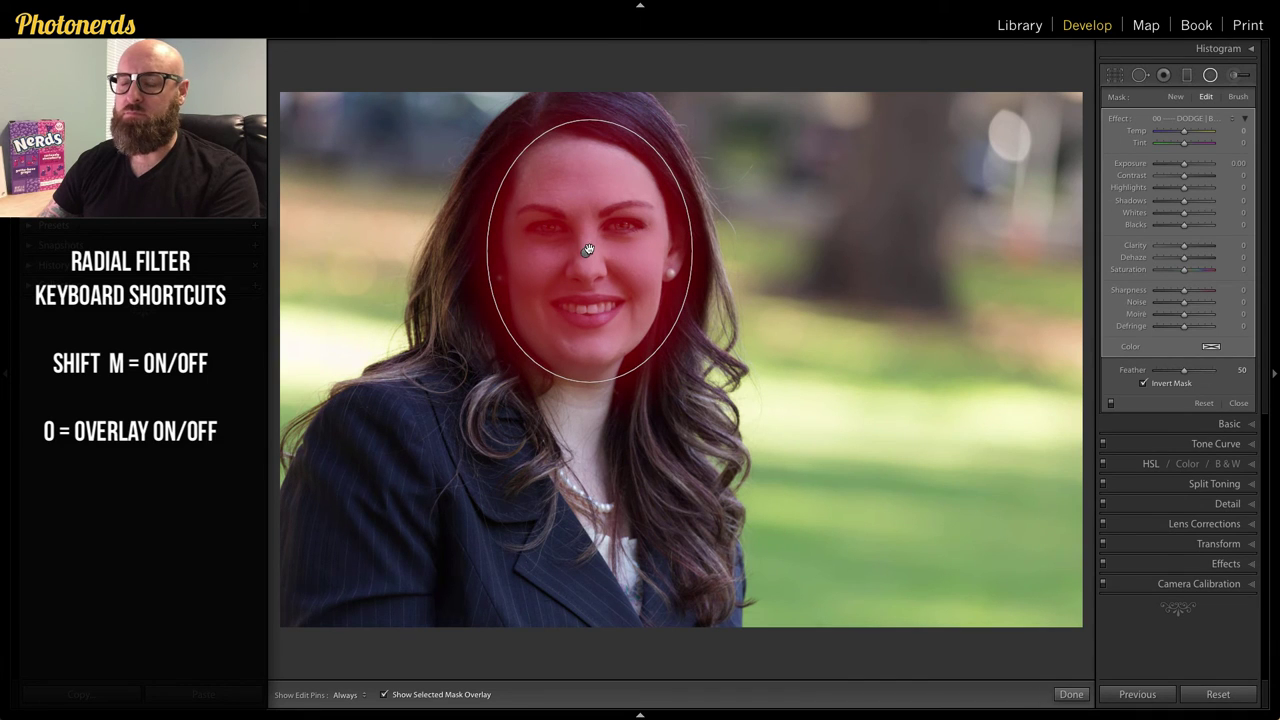
Erase the facial skin from the second radial mask with the Auto Mask brush at size 100 and feather 33.
left_click(1237, 97)
left_click(1204, 366)
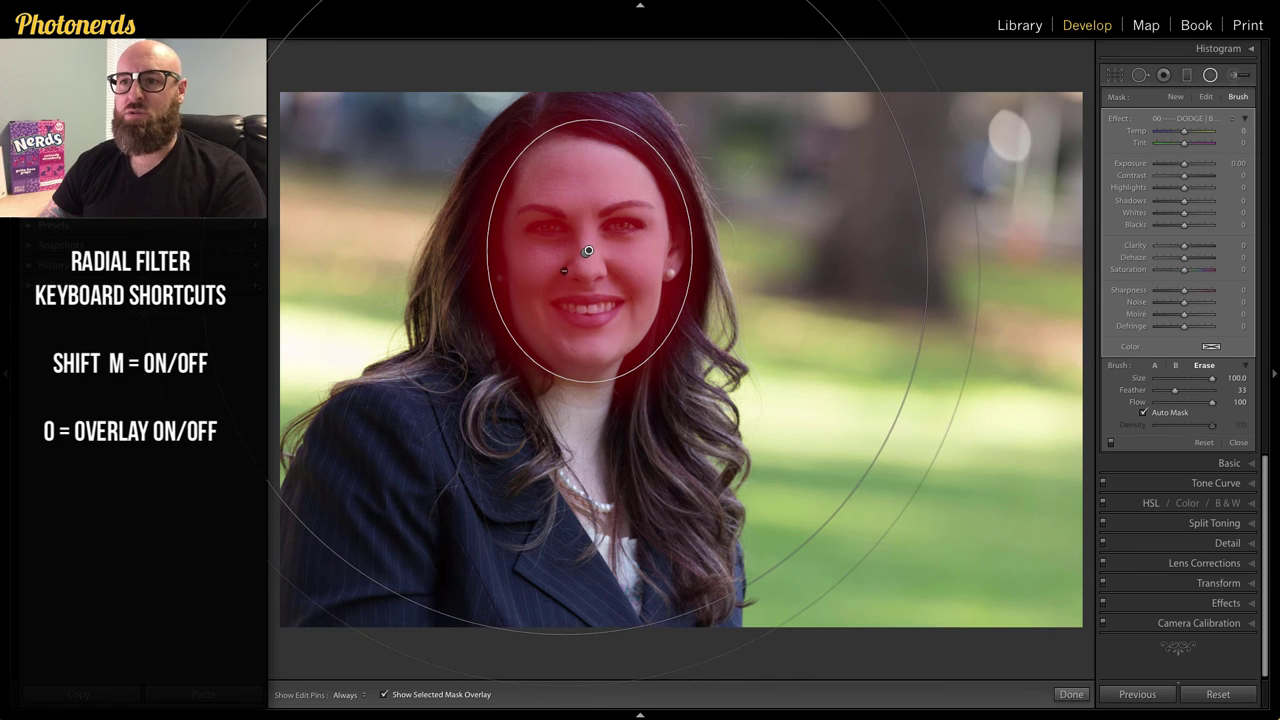
left_click(588, 251)
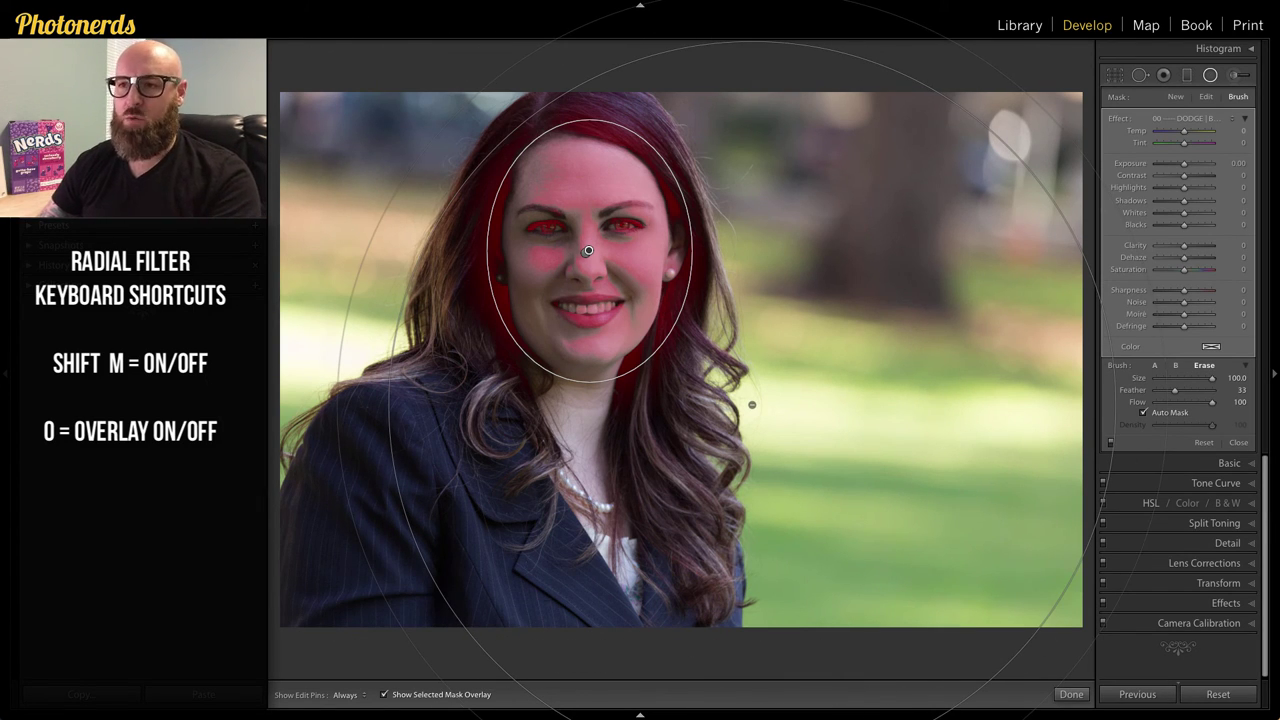
Hide the mask overlay and set the second filter's Highlights to 36 and Contrast to -14.
key("o")
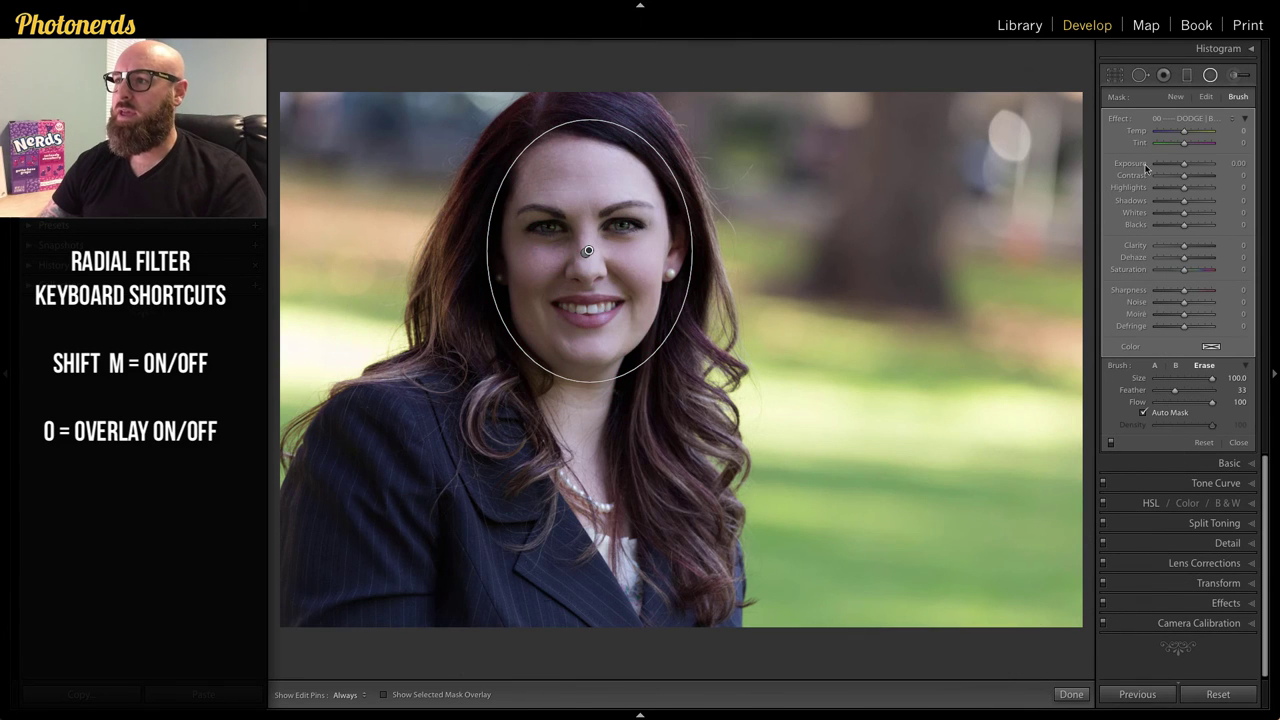
mouse_move(1186, 191)
left_mouse_down()
mouse_move(1200, 190)
mouse_move(1180, 178)
left_mouse_up()
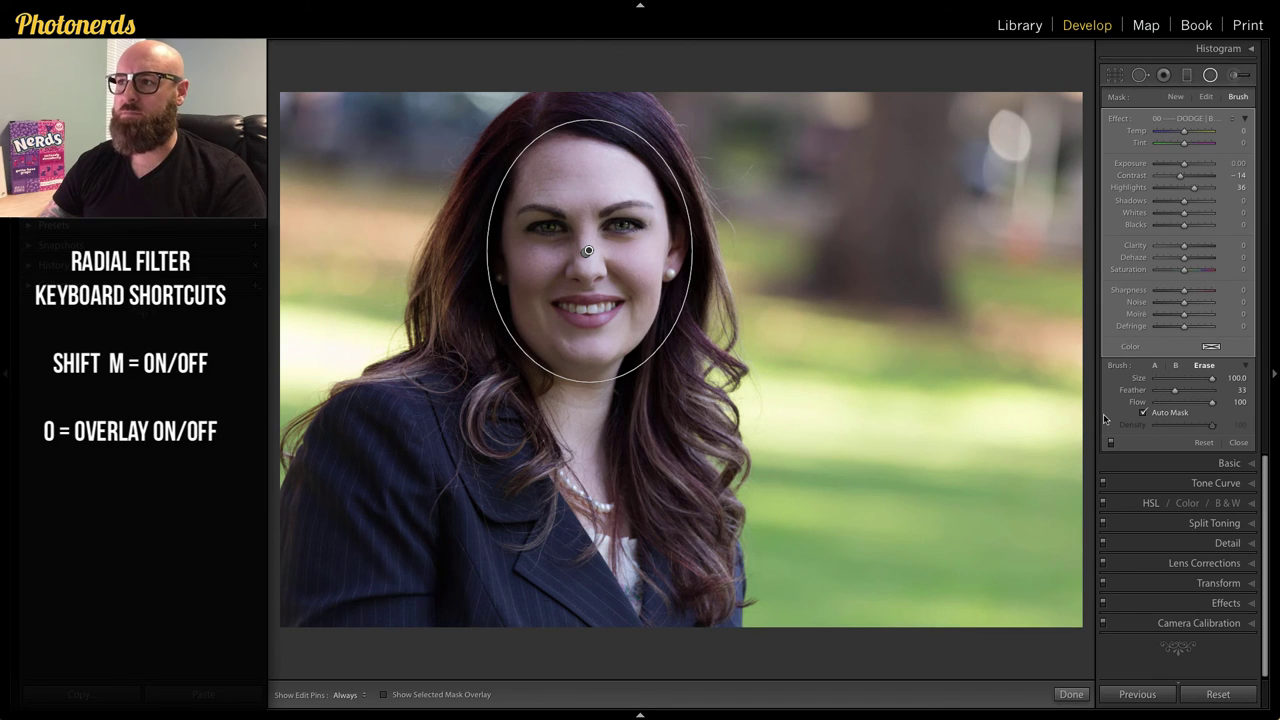
Close the Radial Filter tool and compare the before and after versions of the portrait.
left_click(1210, 75)
key("backslash")
key("backslash")
key("backslash")
key("backslash")
key("backslash")
key("backslash")
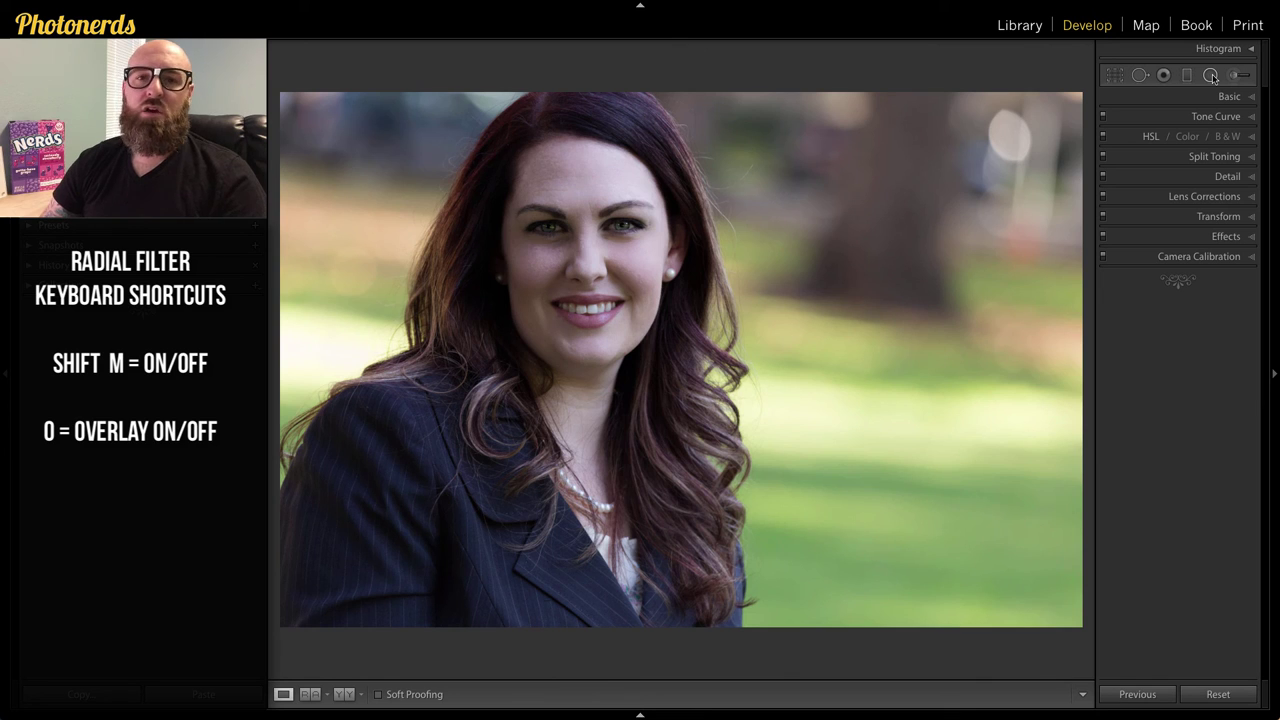
key("backslash")
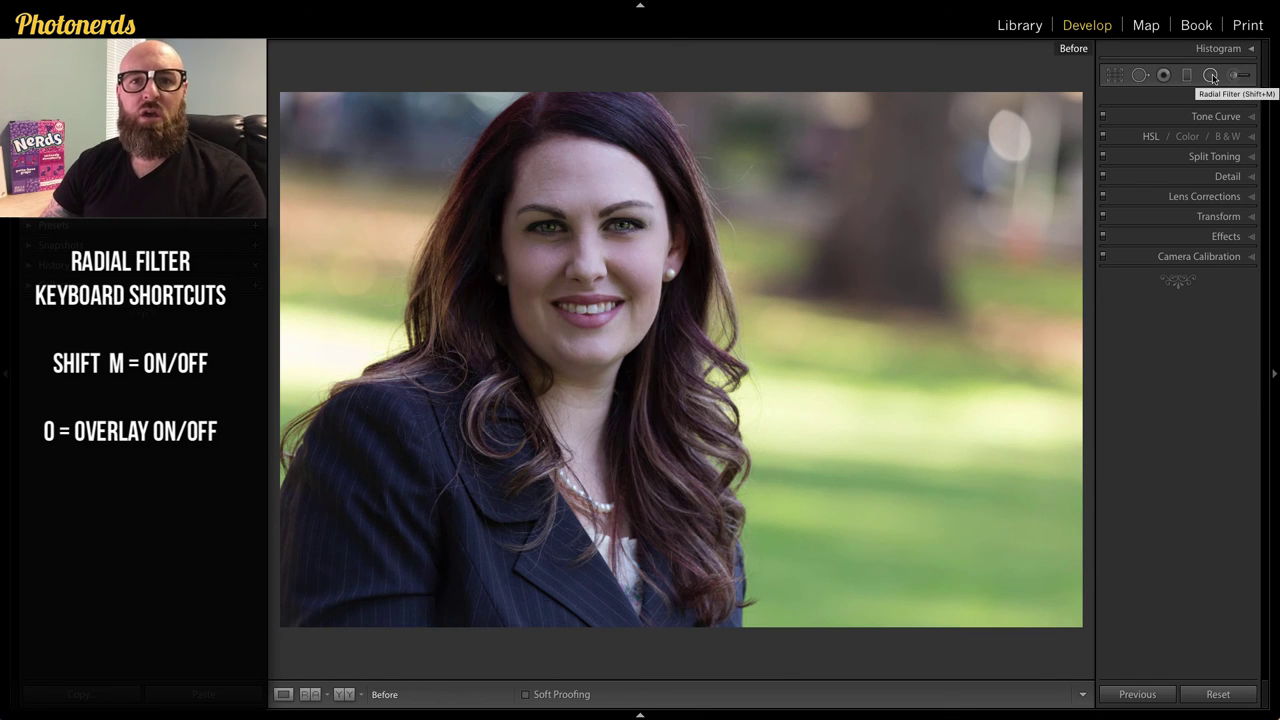
key("backslash")
key("backslash")
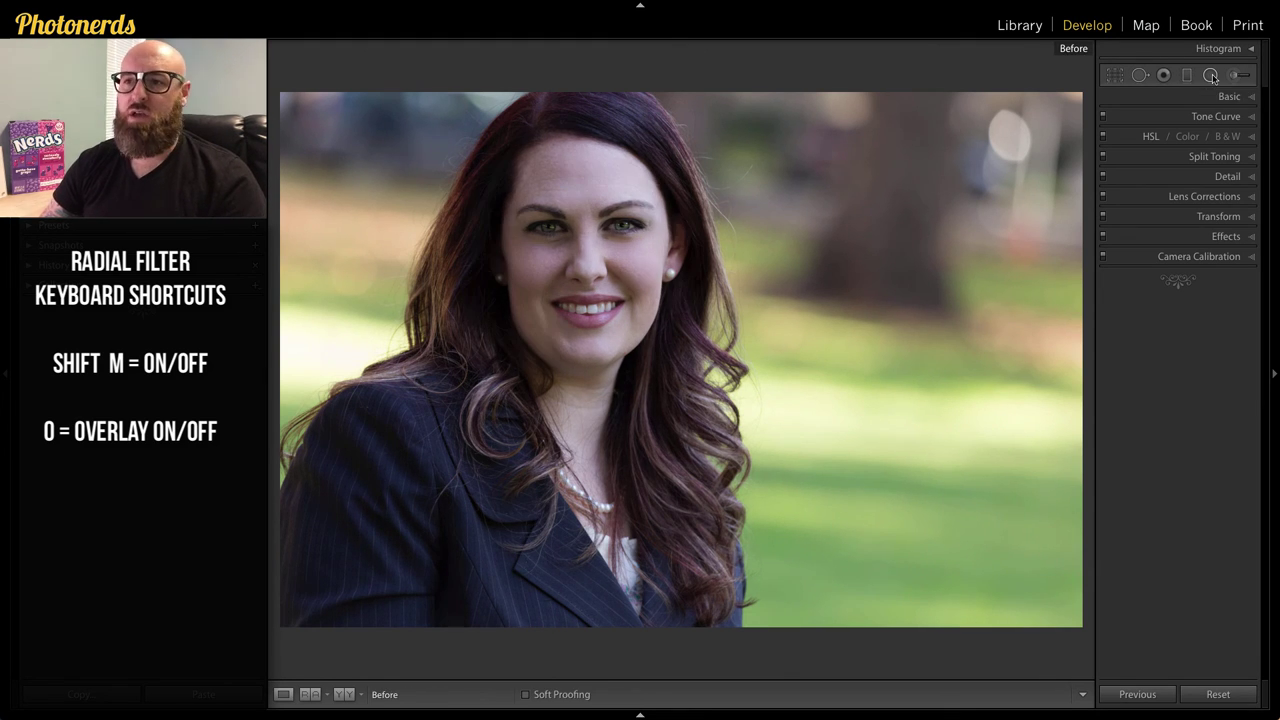